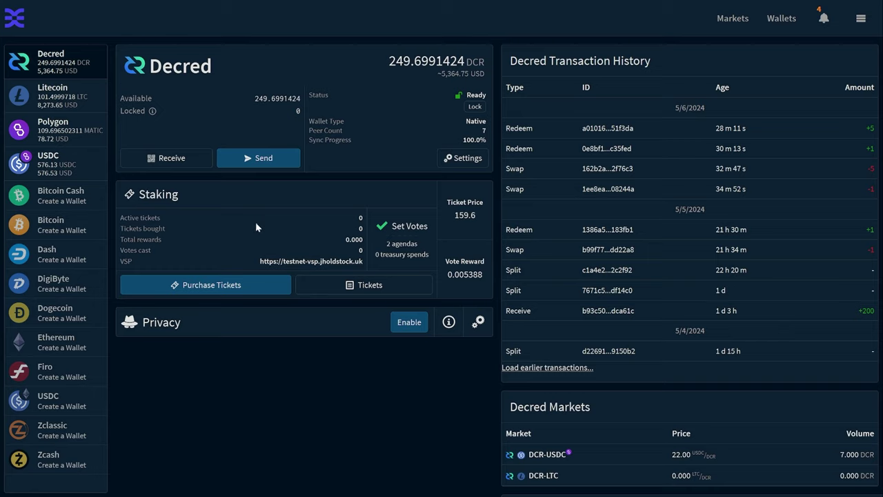
Close the voting service provider list, then turn Decred privacy mixing on and off again.
click(291, 262)
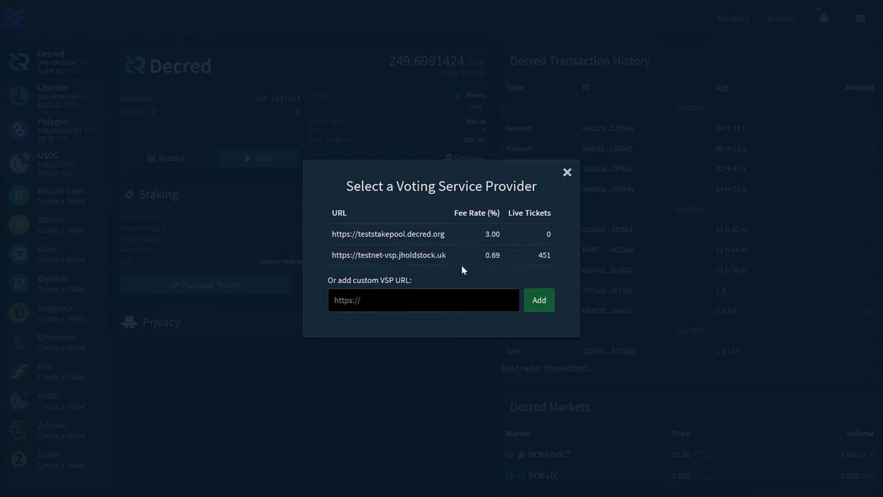
click(568, 173)
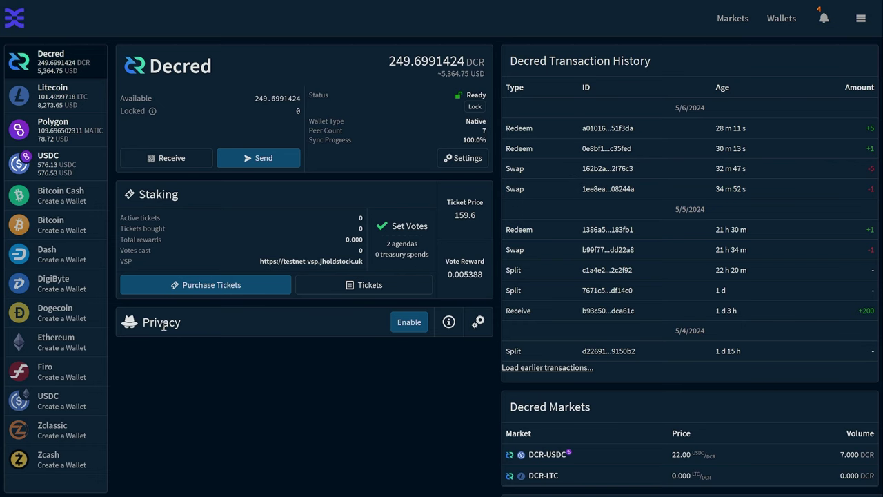
click(399, 327)
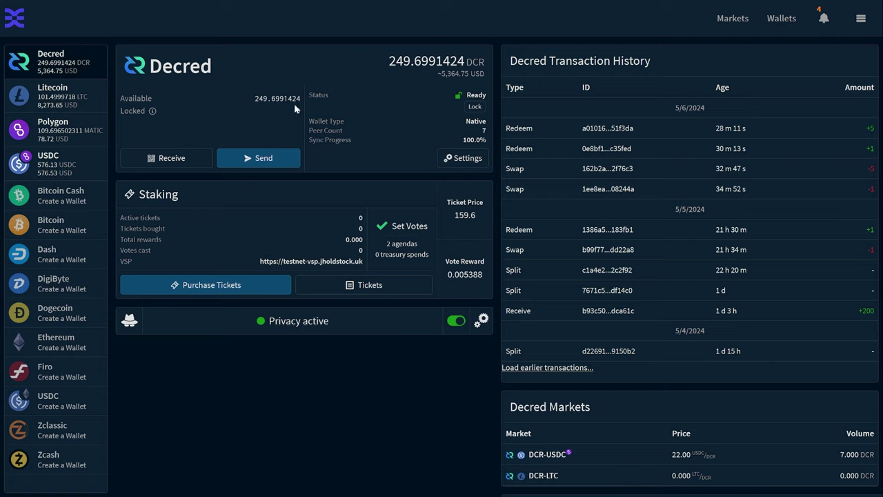
click(482, 319)
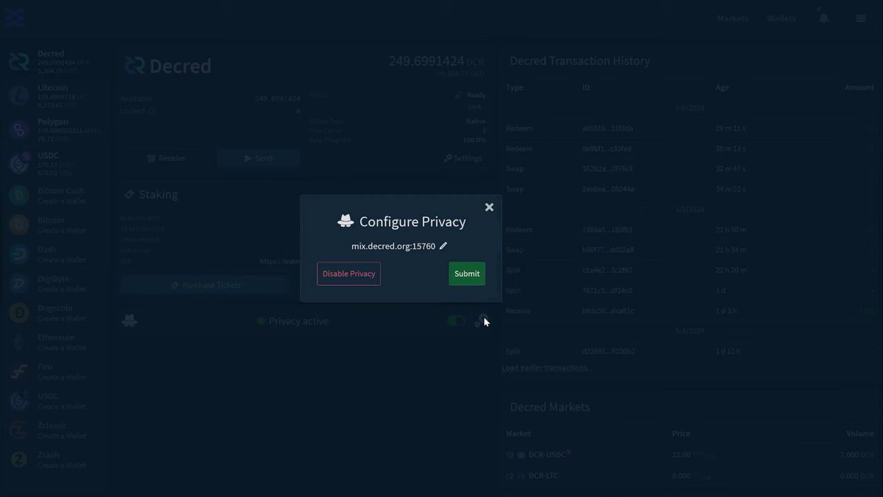
click(395, 275)
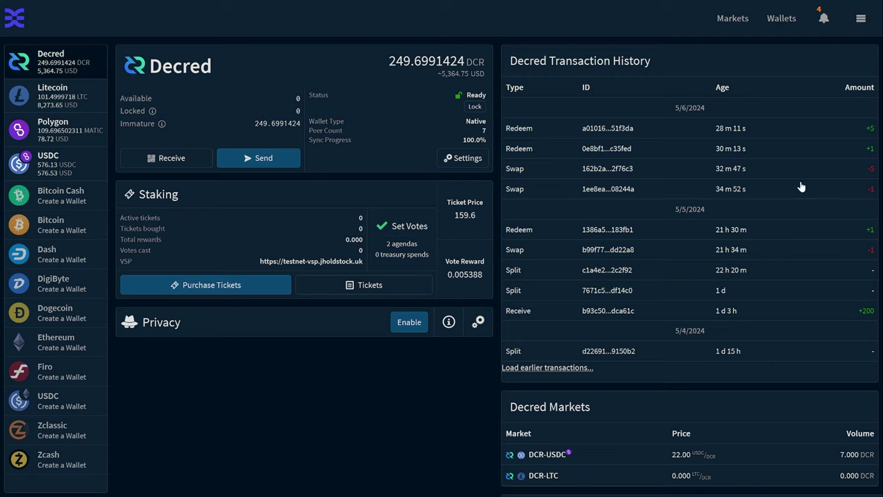
Check the +200 DCR receive transaction in the block explorer, then return to the wallet.
click(657, 314)
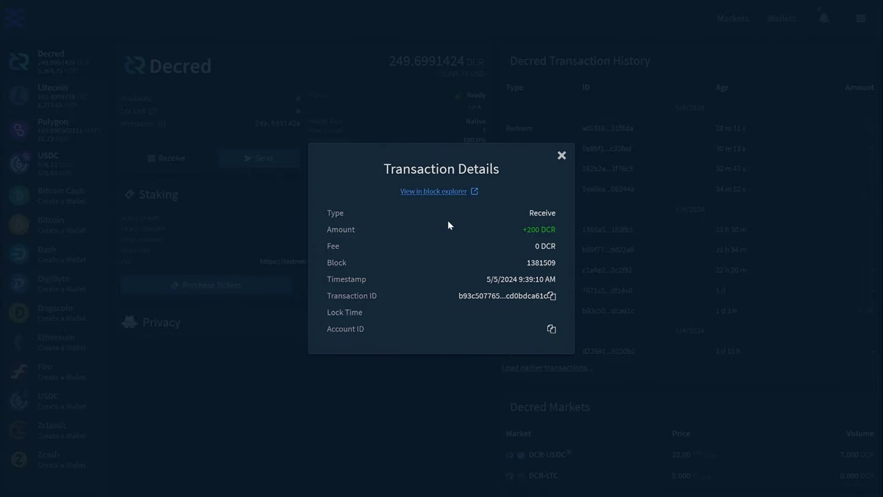
click(433, 191)
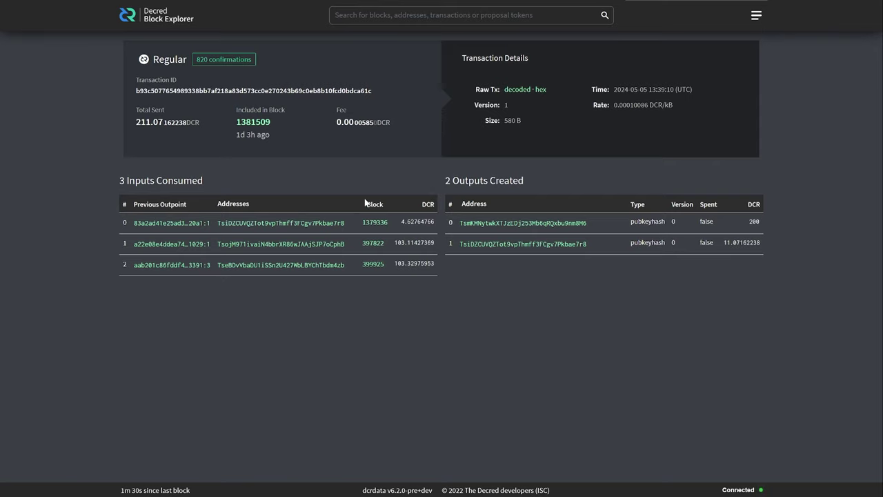
click(60, 19)
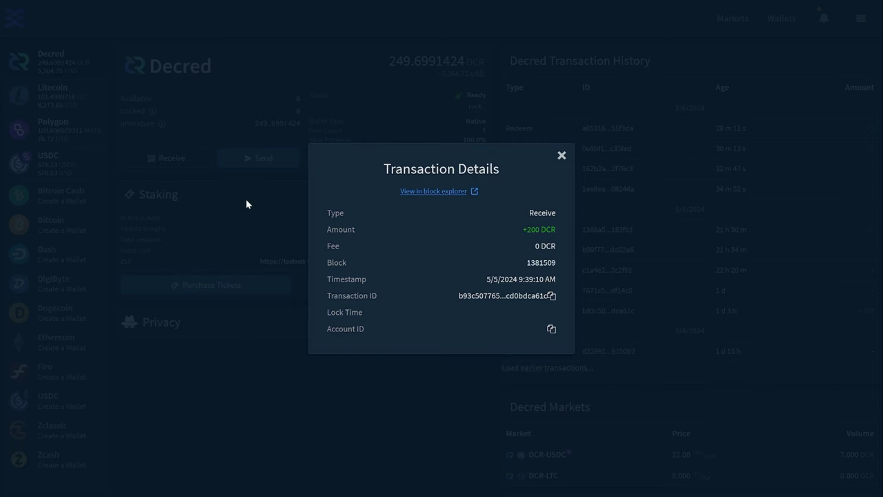
Load earlier Decred transactions and scroll through the transaction history.
click(562, 156)
click(545, 367)
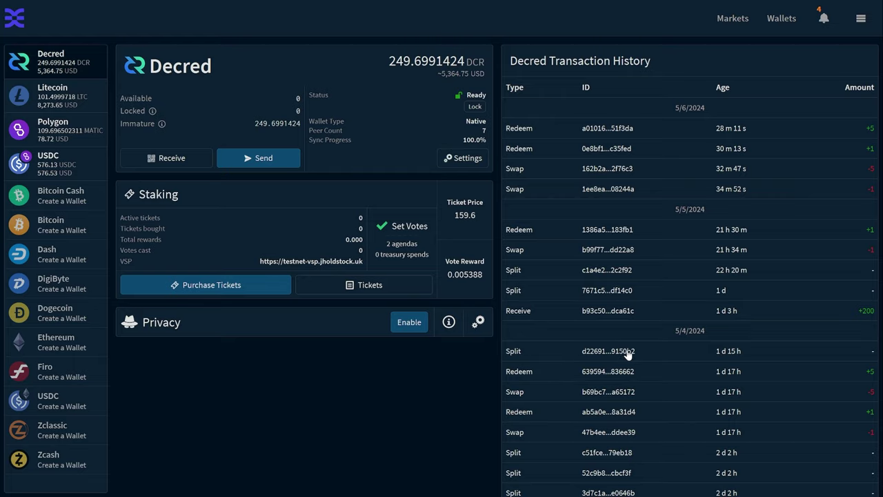
scroll(665, 297, down, 4)
scroll(666, 252, down, 4)
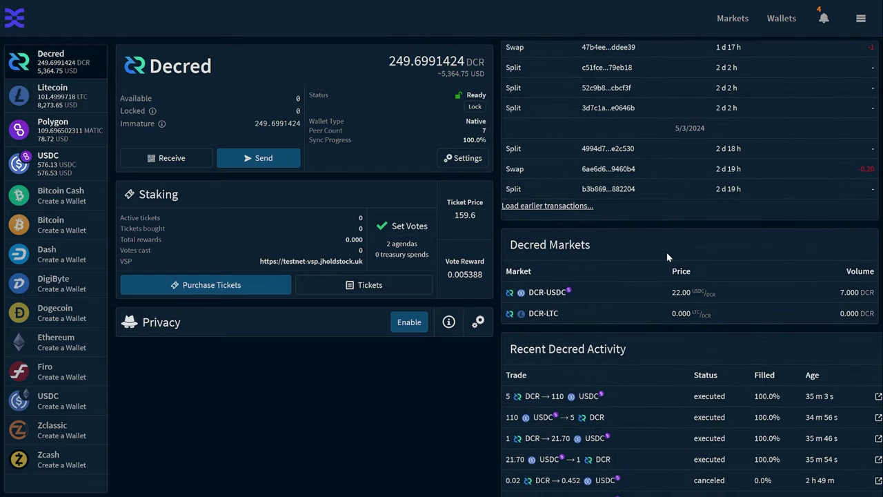
scroll(641, 228, down, 2)
scroll(626, 217, up, 3)
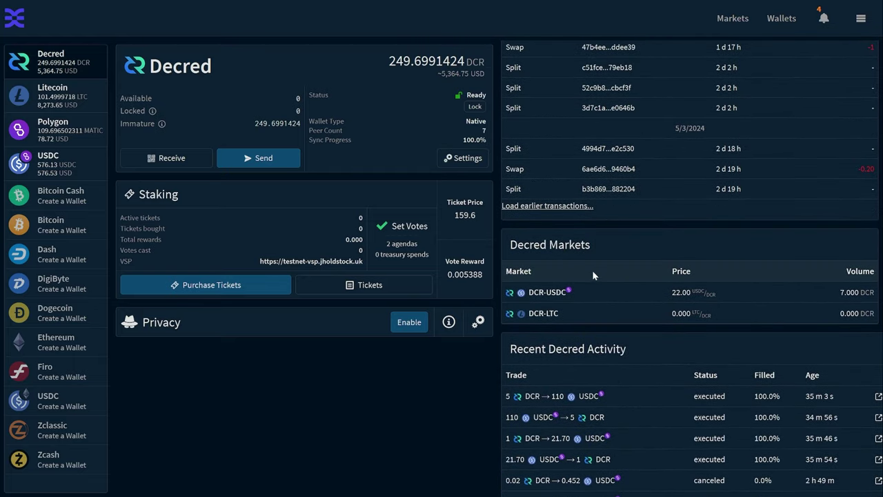
scroll(615, 273, down, 3)
scroll(633, 275, down, 1)
scroll(682, 299, down, 2)
Open the USDC Polygon-token wallet showing its 576.13 USDC balance and history.
scroll(683, 299, up, 4)
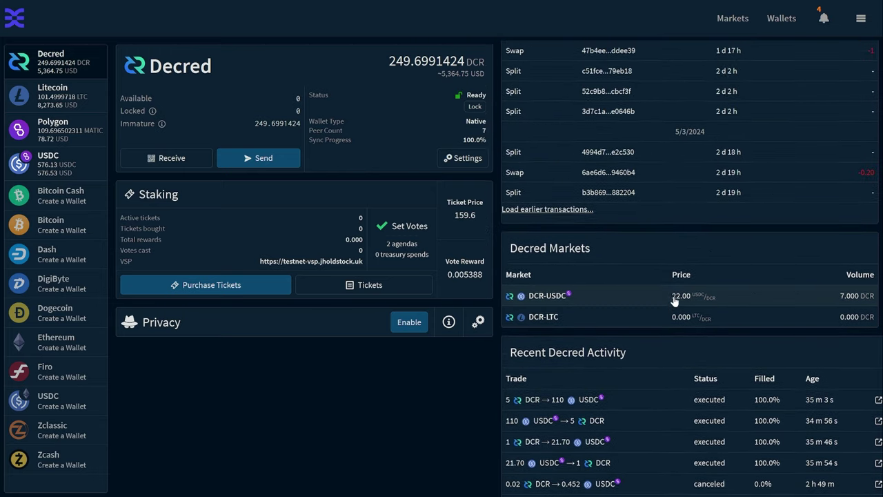
scroll(607, 280, up, 7)
click(23, 165)
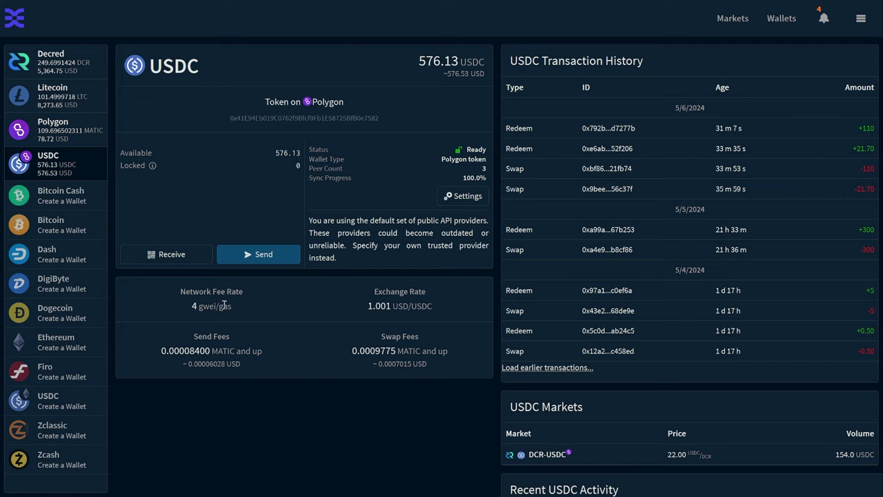
scroll(701, 229, down, 2)
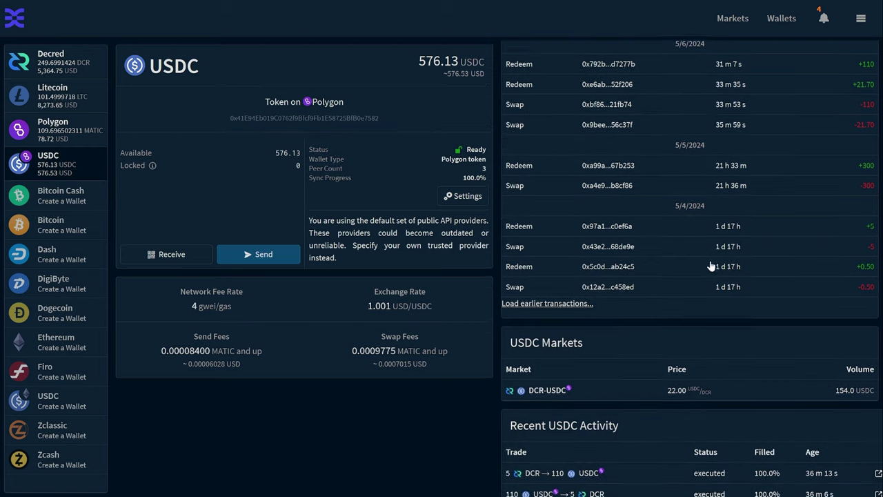
Browse the Dash, Firo, Zclassic, Polygon and Litecoin wallet pages, then return to Decred.
click(80, 261)
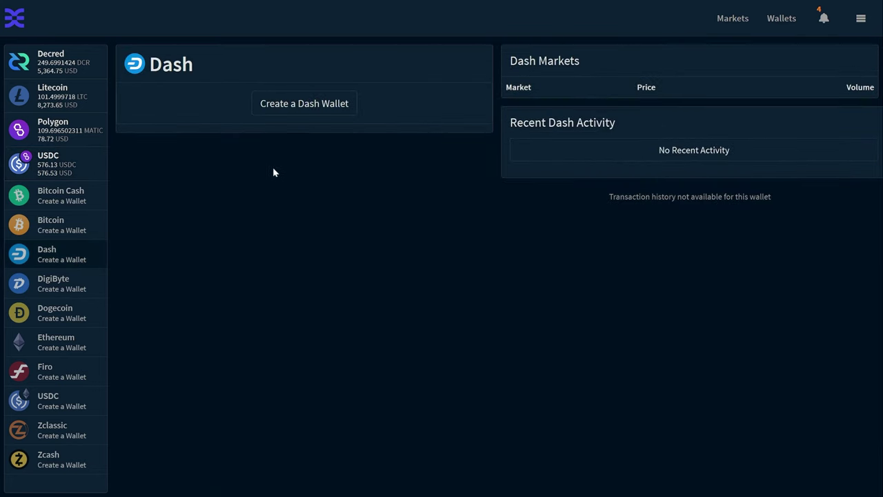
click(80, 370)
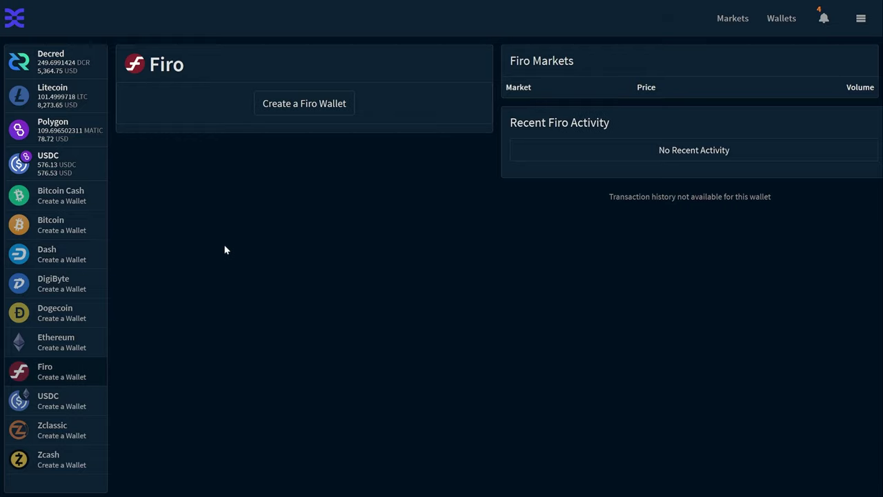
click(62, 426)
click(78, 158)
click(70, 140)
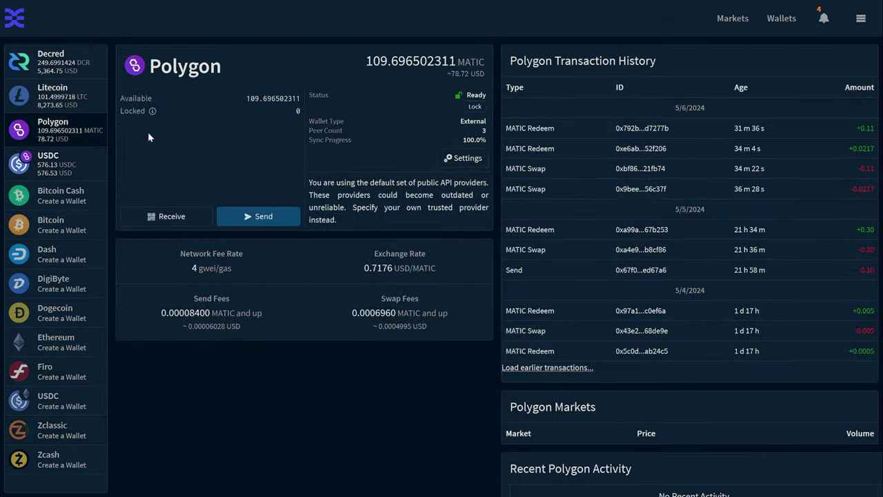
click(81, 102)
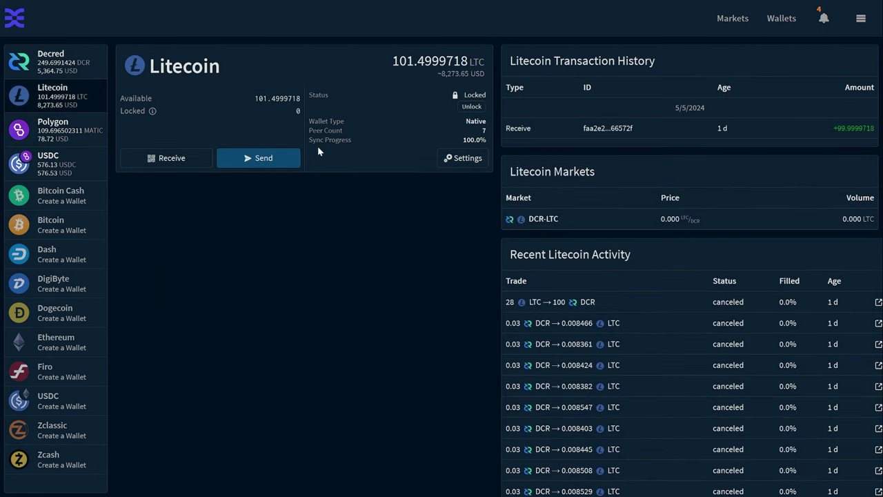
click(59, 69)
Switch the interface language to Chinese, then to Portuguese, dismissing the browser translate offer.
click(861, 18)
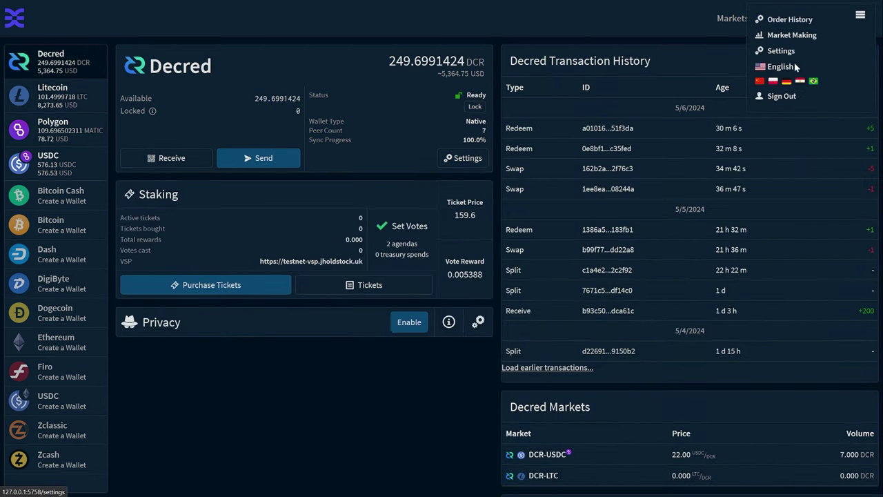
click(759, 82)
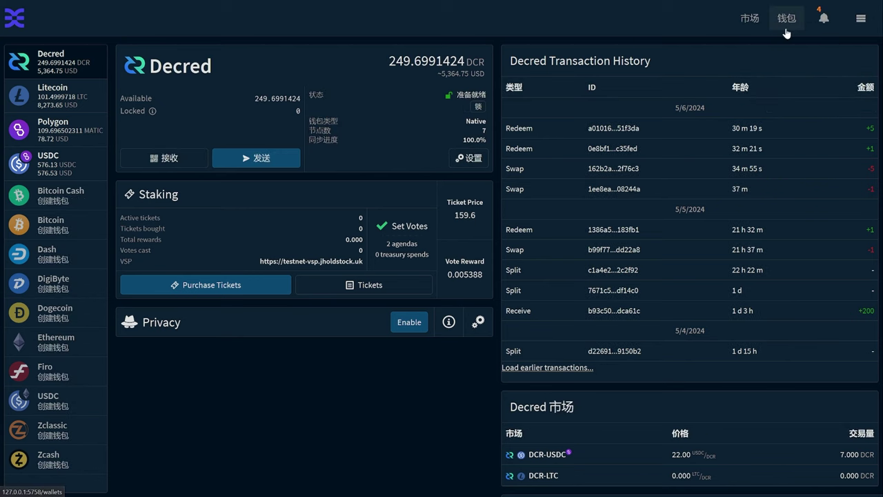
click(861, 18)
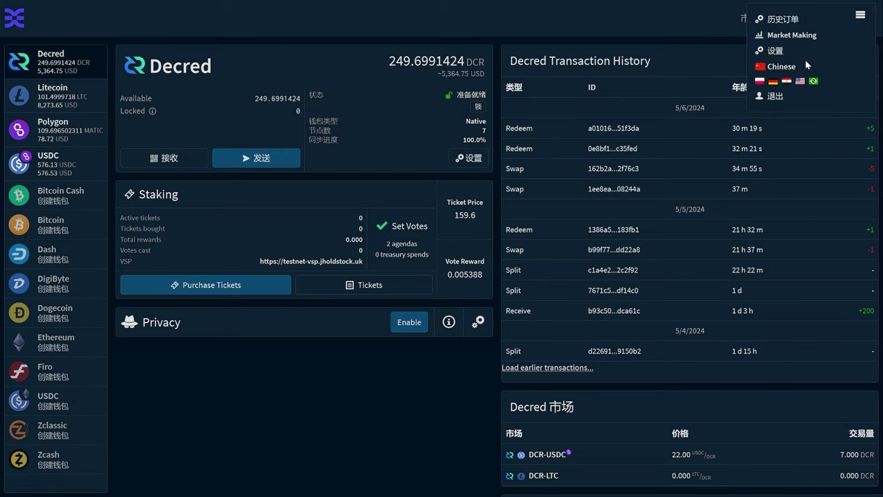
click(814, 81)
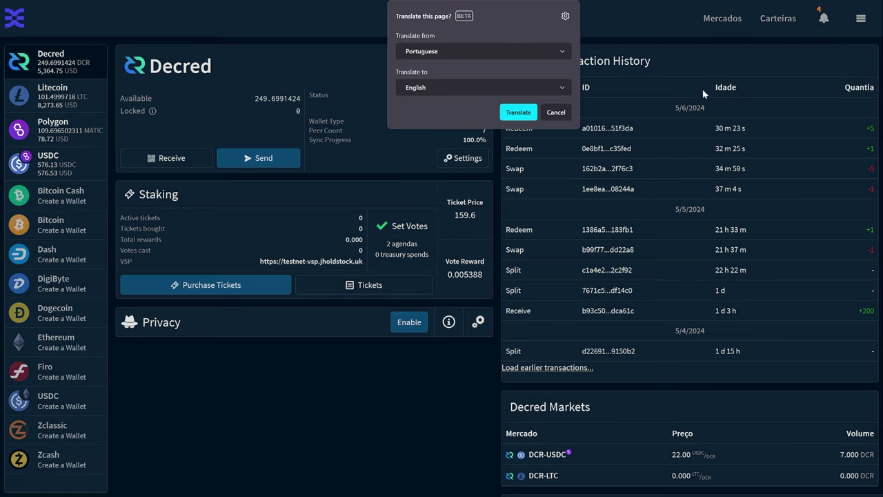
click(701, 69)
click(861, 18)
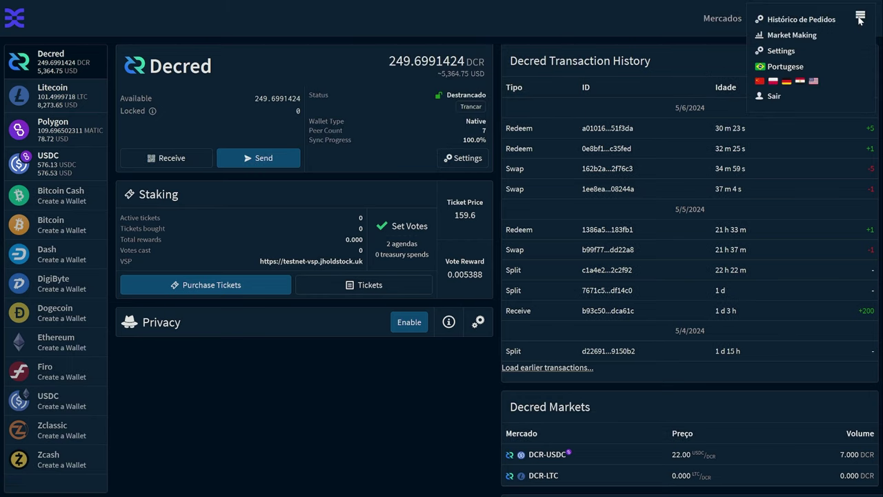
Switch back to English and place a 1 DCR buy order at 22 USDC on DCR-USDC.
click(814, 82)
click(735, 21)
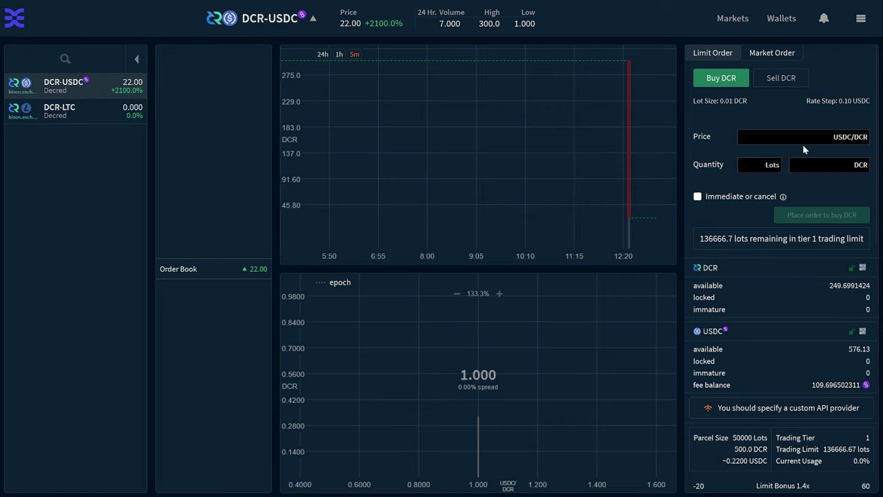
click(813, 167)
click(803, 139)
text(22)
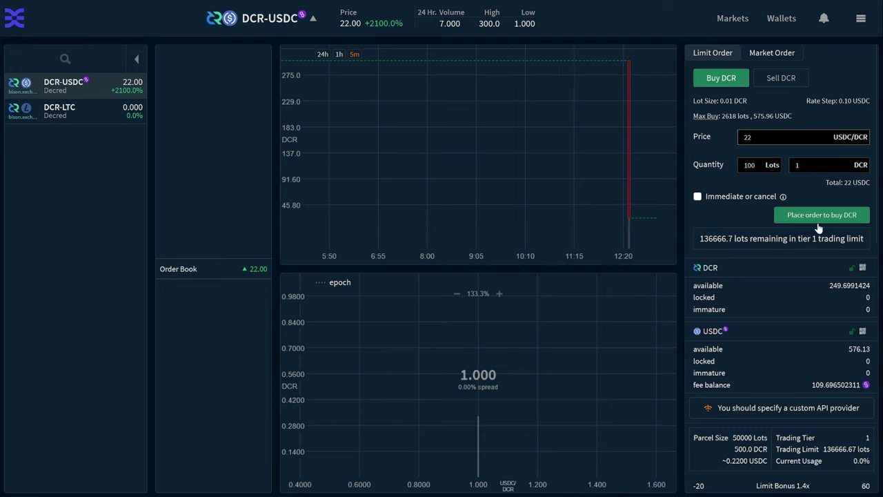
click(796, 218)
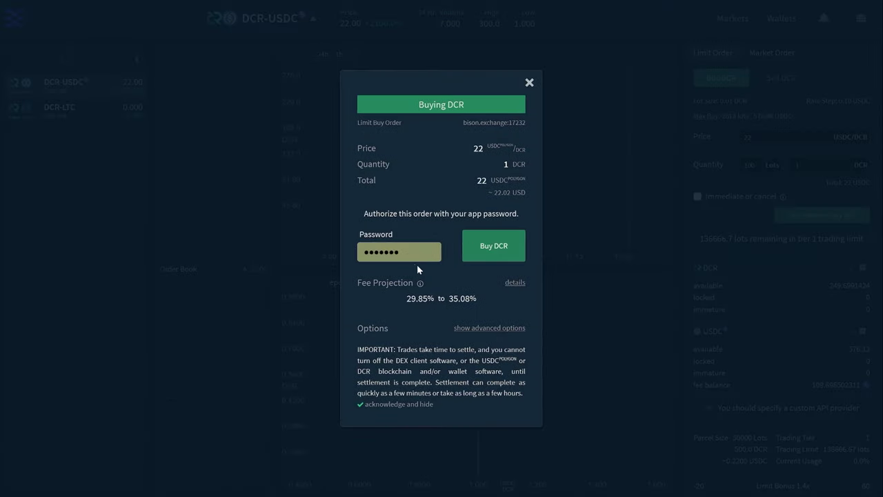
click(493, 261)
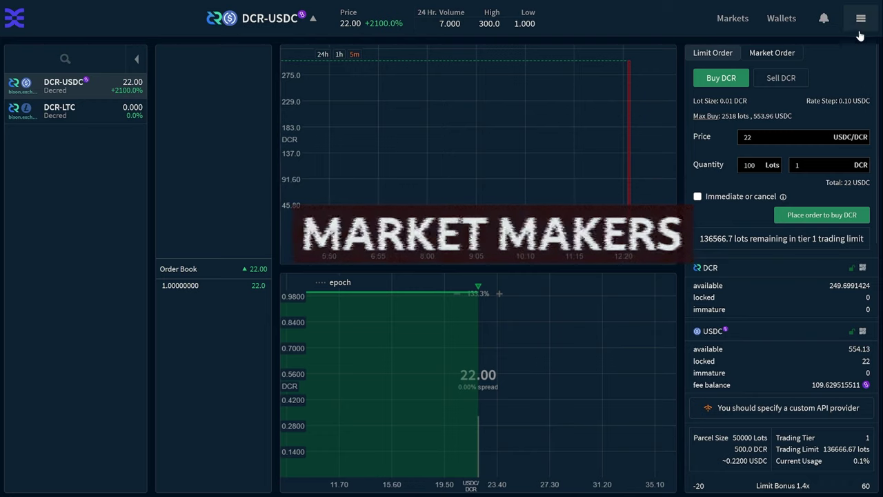
Start adding a new market-maker bot on the DCR-USDC market.
click(860, 20)
click(797, 34)
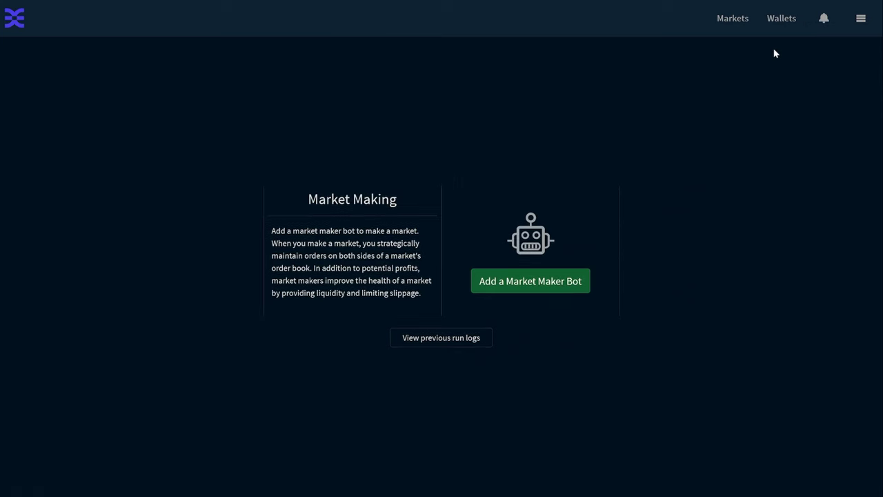
click(508, 287)
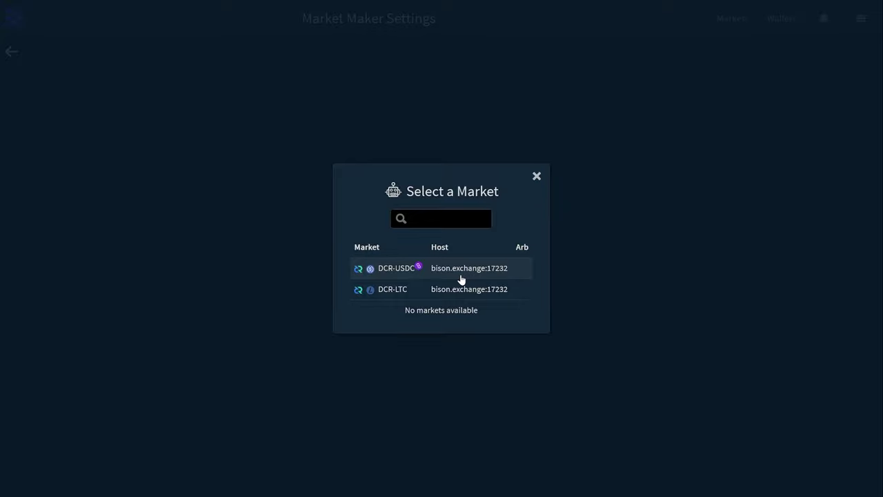
click(461, 273)
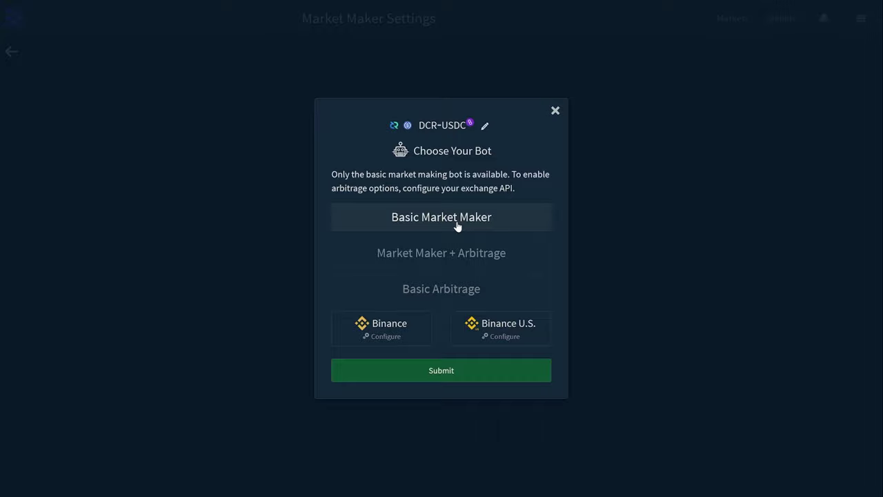
Choose the Basic Market Maker bot type for DCR-USDC and submit.
click(456, 226)
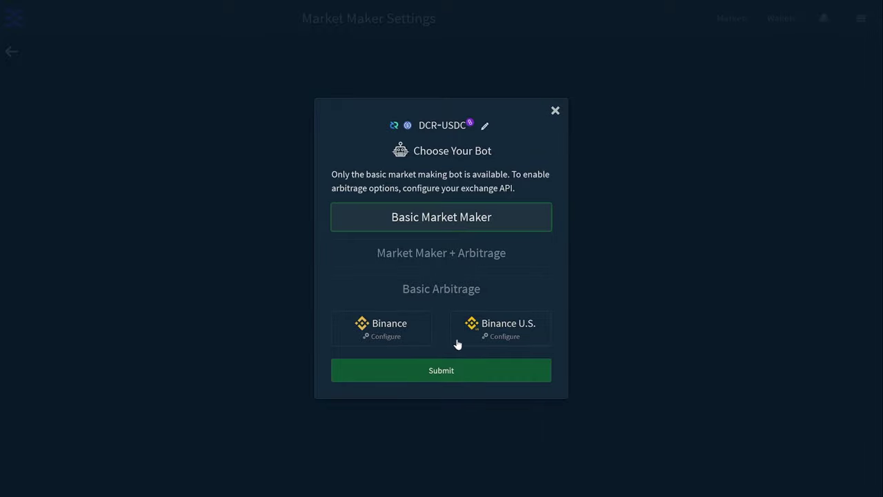
click(448, 370)
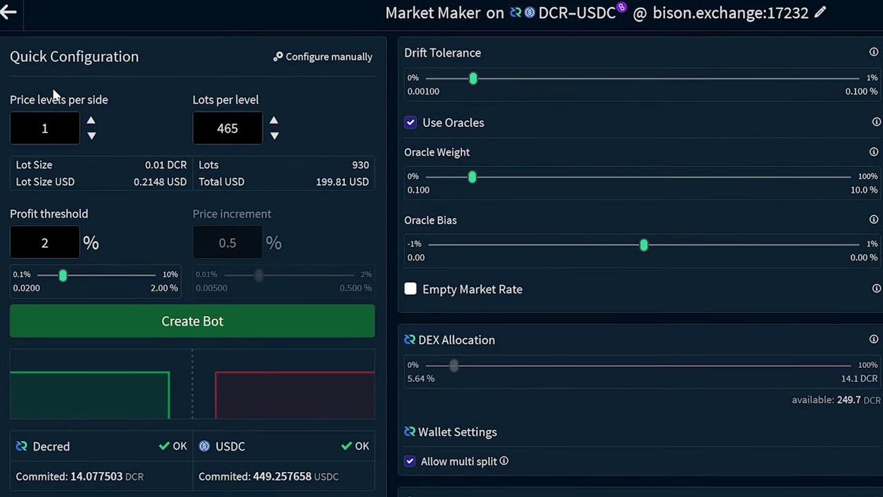
Set 10 price levels per side, 3 lots per level, 0.56% profit threshold and 0.28% increment.
click(63, 133)
text(0)
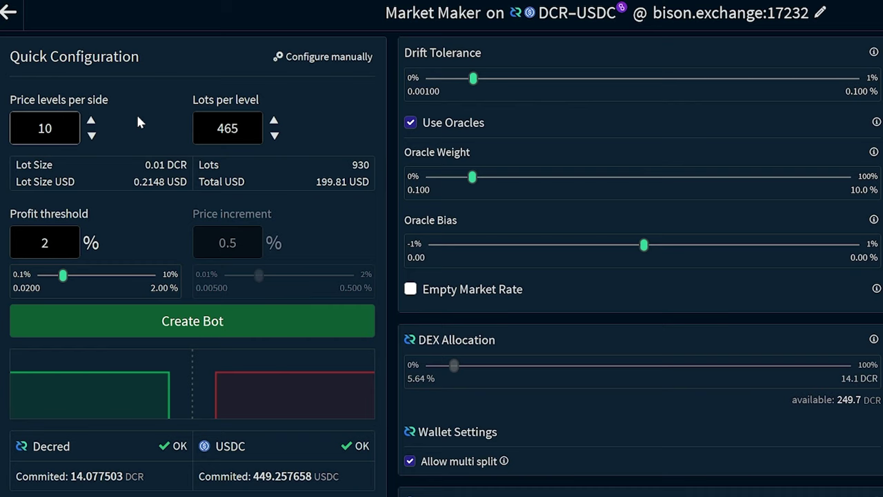
double_click(241, 129)
text(3)
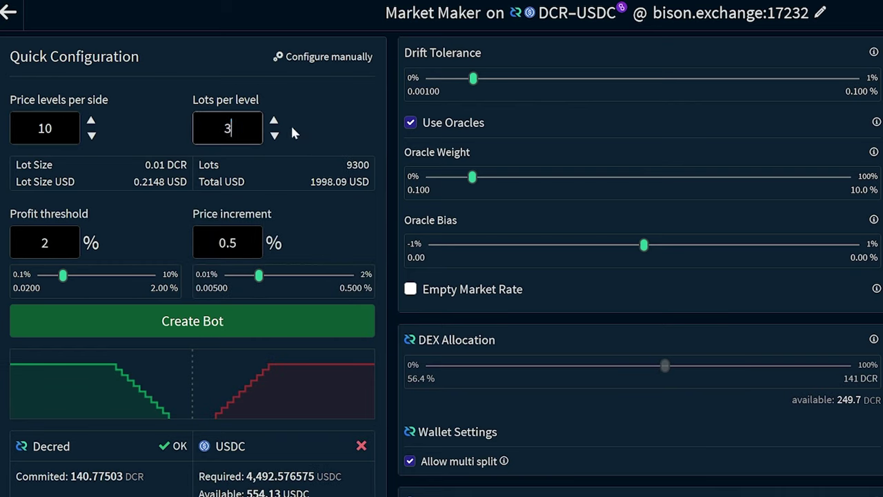
click(308, 110)
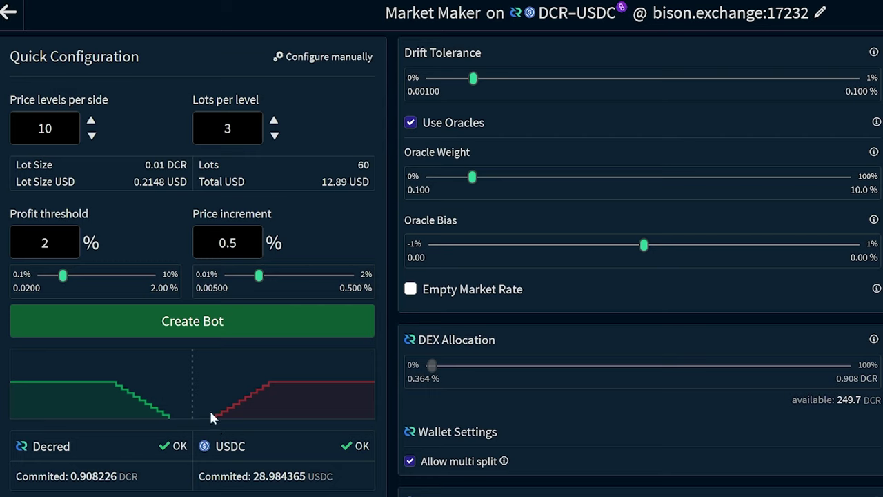
mouse_move(64, 277)
mouse_down()
mouse_move(39, 282)
mouse_move(47, 283)
mouse_up()
drag(258, 283, 245, 285)
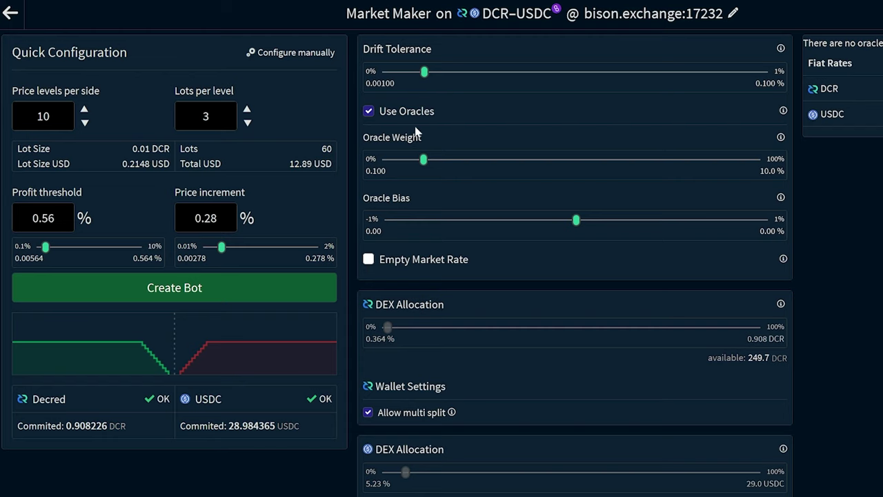
scroll(514, 186, down, 3)
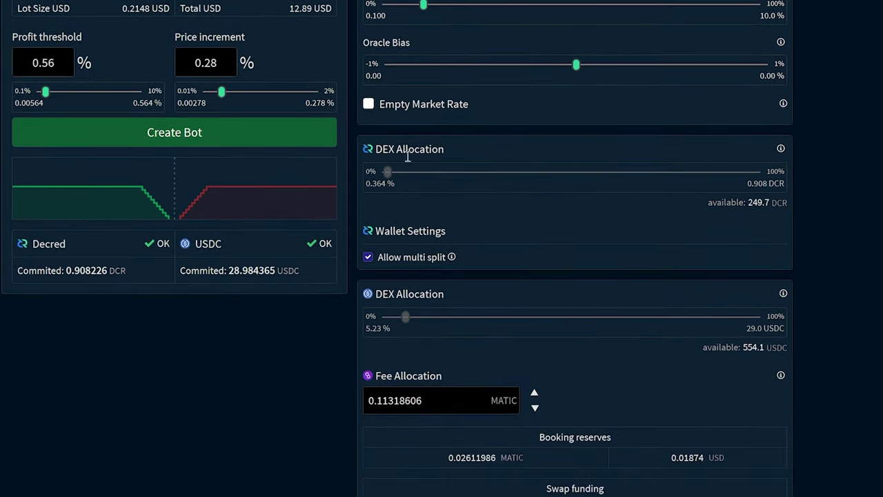
scroll(453, 250, up, 2)
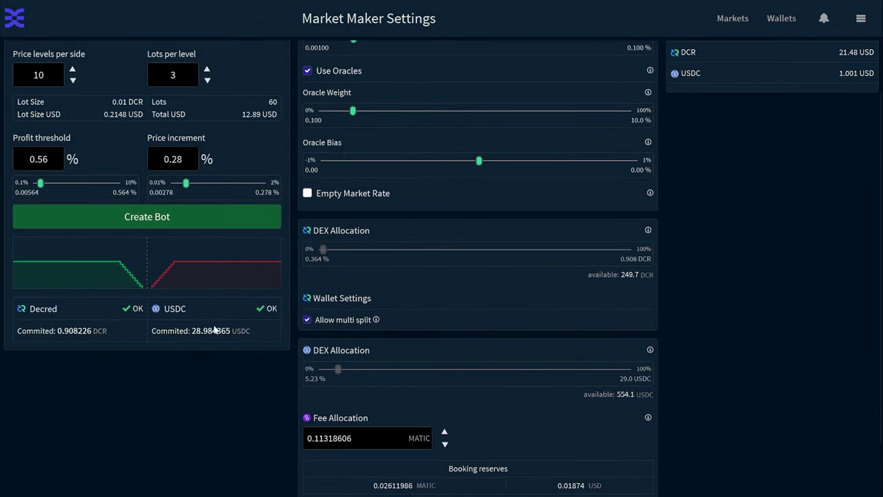
scroll(238, 317, up, 2)
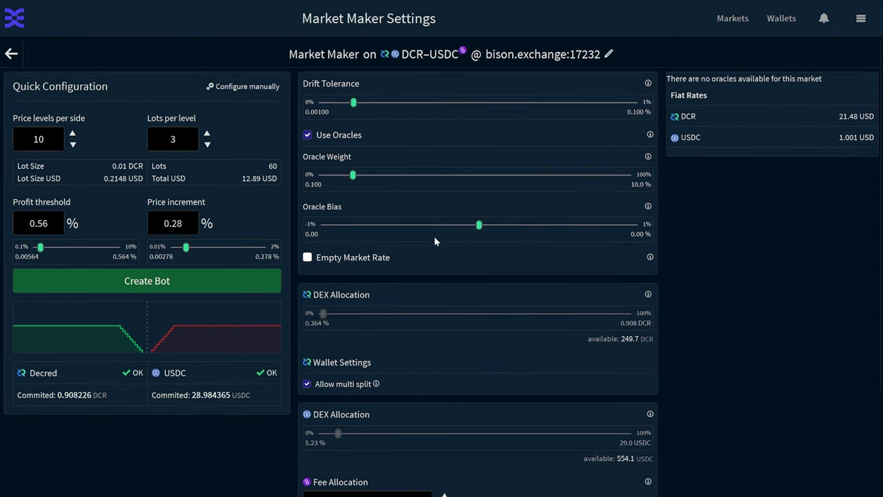
Create and start the DCR-USDC bot with the app password, then view its market orders.
click(146, 289)
click(491, 217)
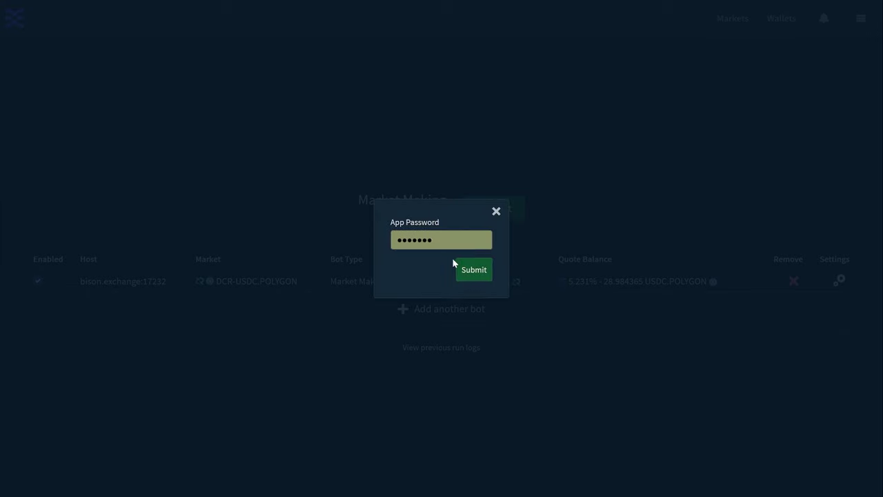
click(475, 270)
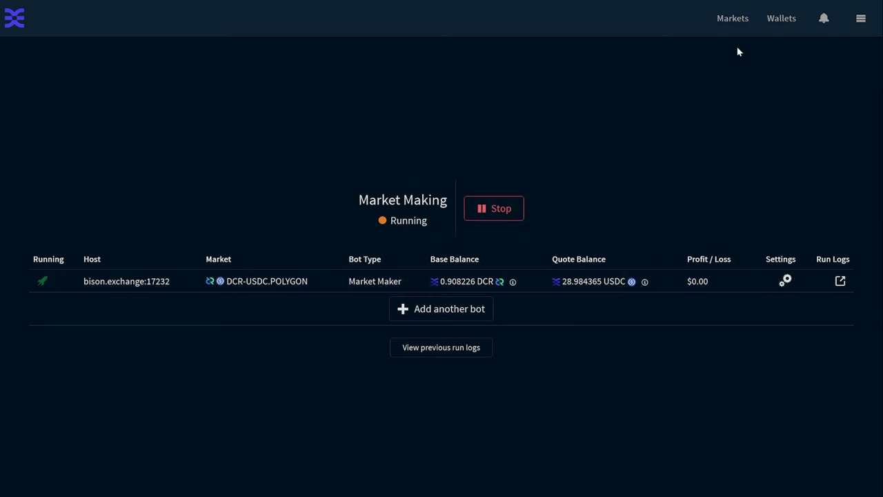
click(735, 19)
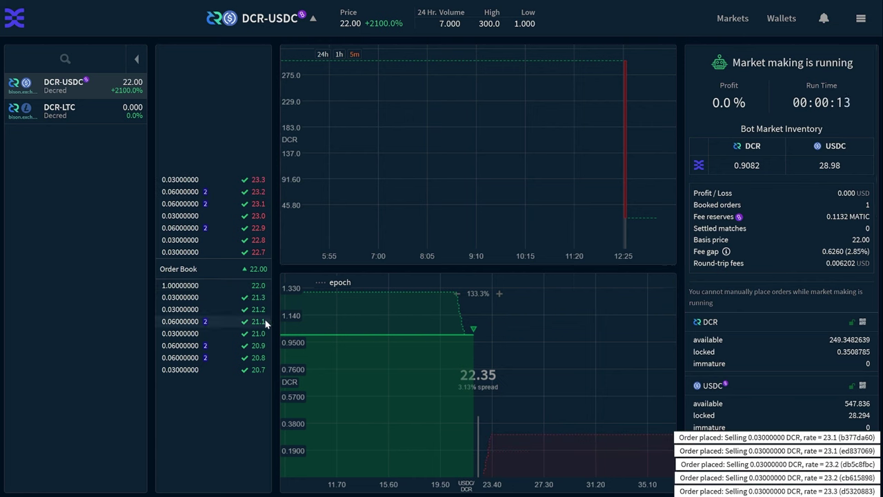
Scroll through the market-making panel to review the running DCR-USDC bot.
scroll(785, 337, down, 3)
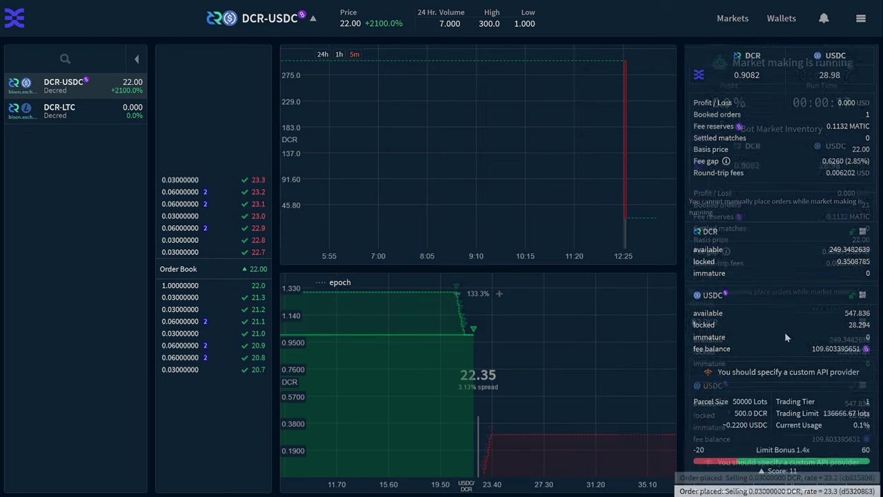
scroll(784, 337, up, 3)
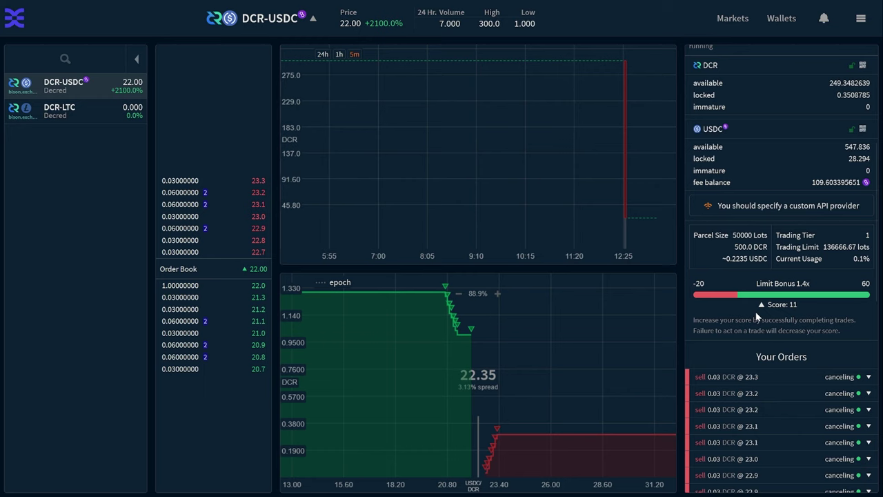
scroll(762, 325, up, 1)
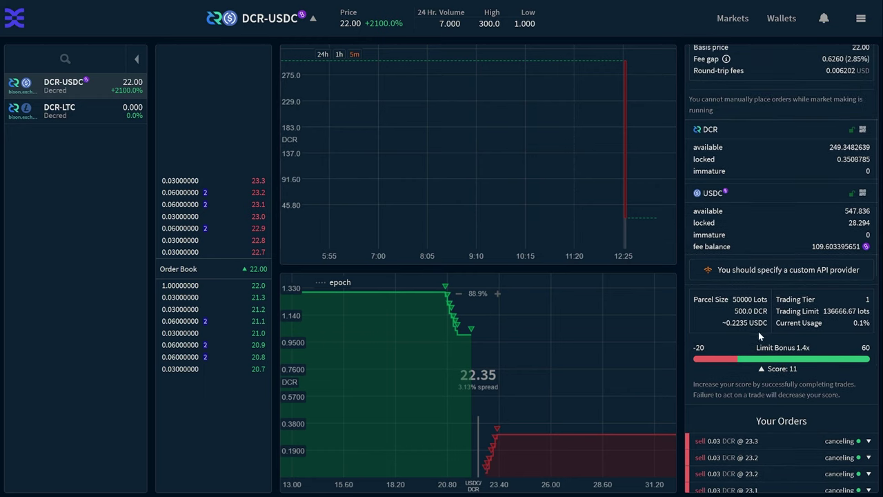
scroll(775, 361, down, 1)
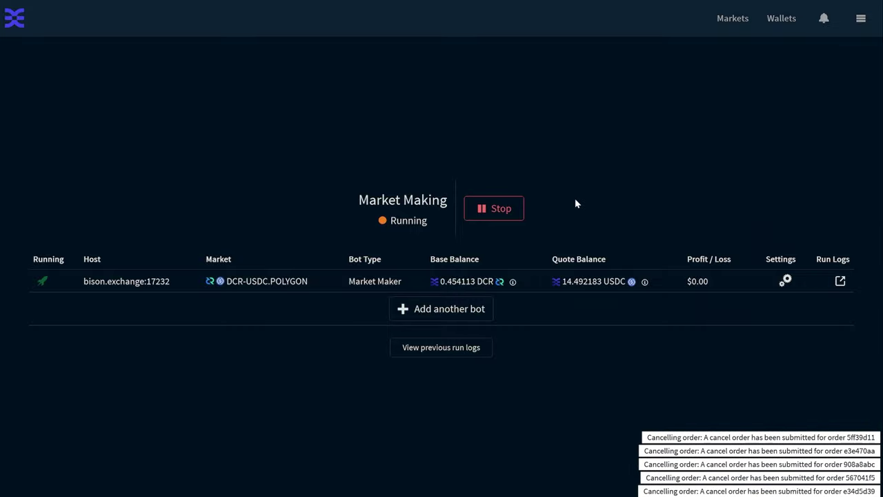
Add a second bot on the DCR-LTC market using the Basic Market Maker.
click(470, 314)
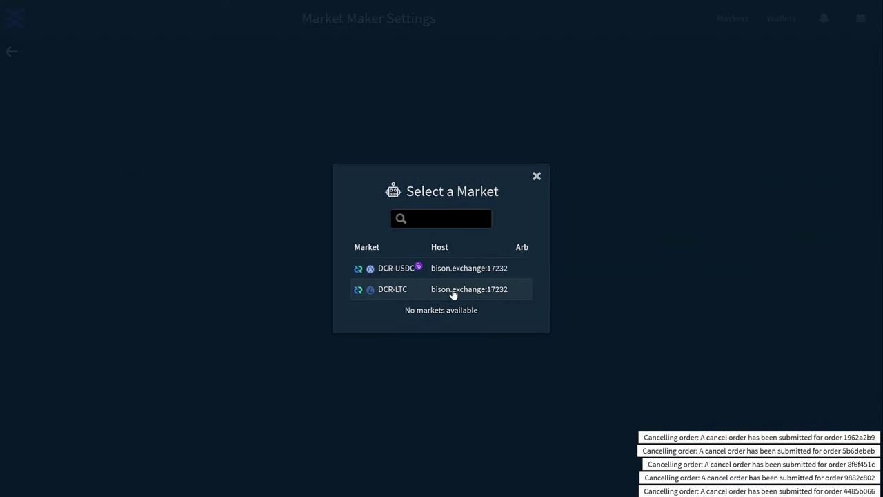
click(454, 295)
click(462, 228)
click(423, 368)
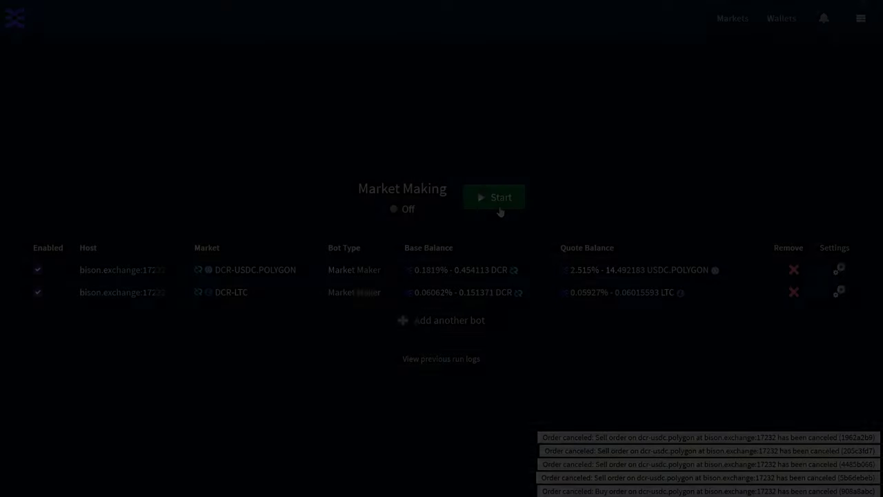
Start both bots with the app password, then view the DCR-LTC market.
click(501, 207)
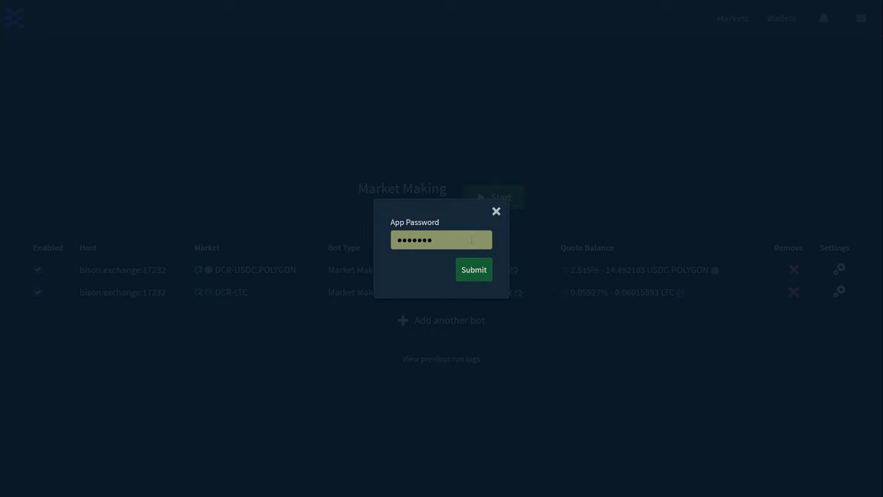
click(462, 275)
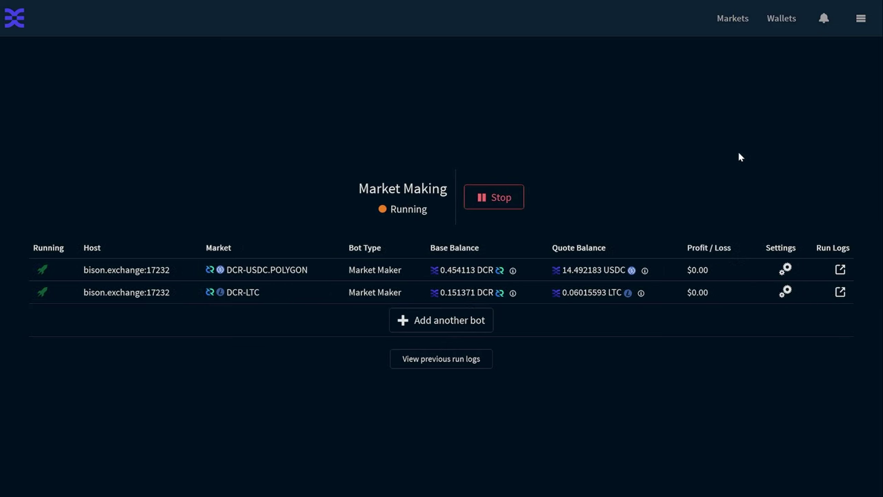
click(737, 22)
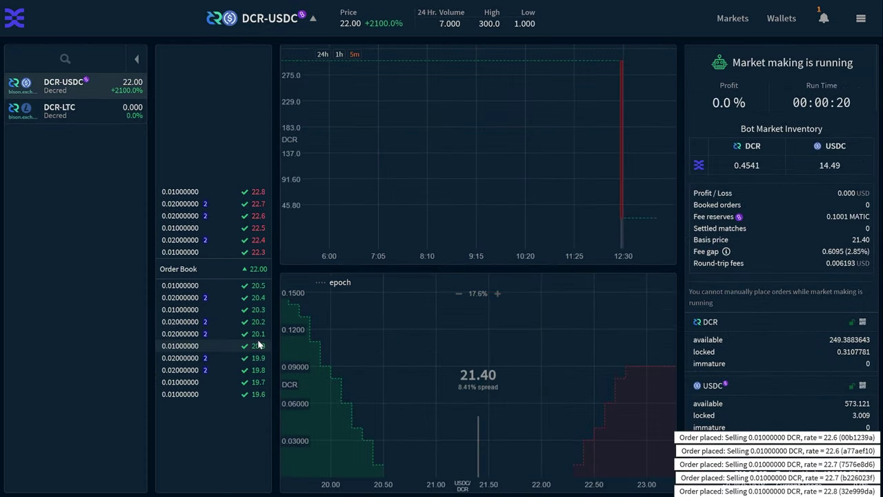
click(89, 114)
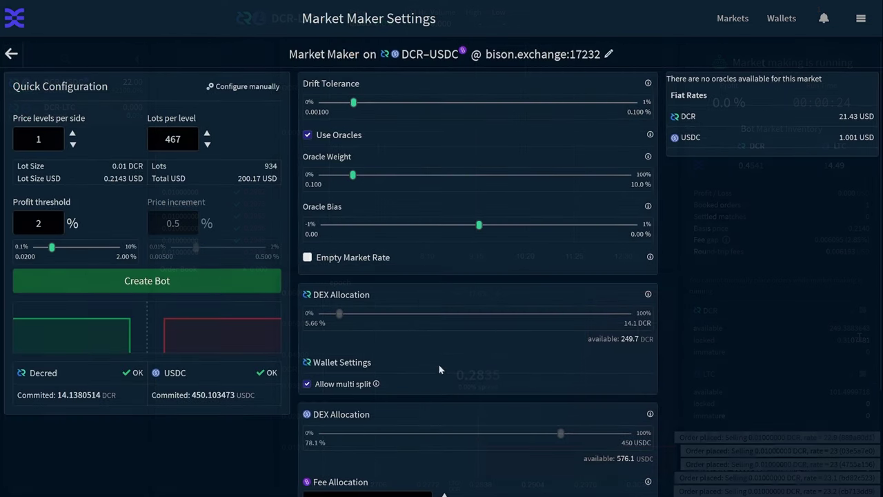
Configure manually with the Multiplier gap strategy and add a 1-lot, 1x buy placement.
click(228, 88)
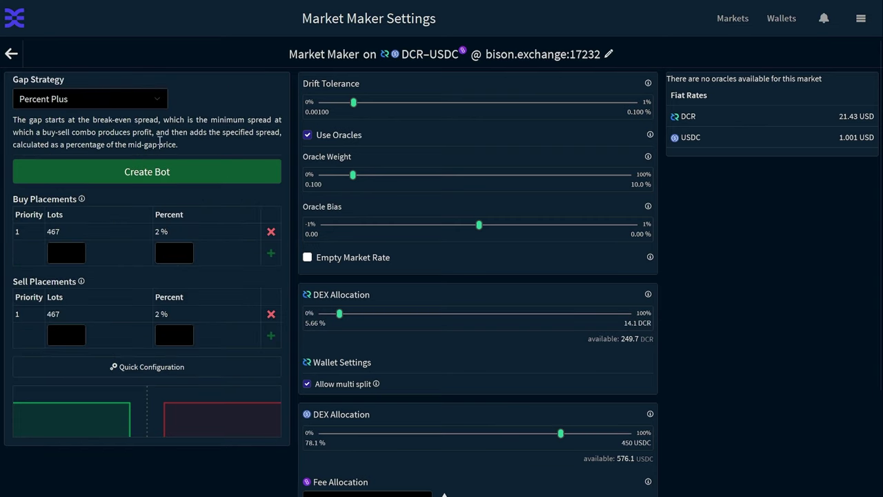
click(121, 102)
click(101, 187)
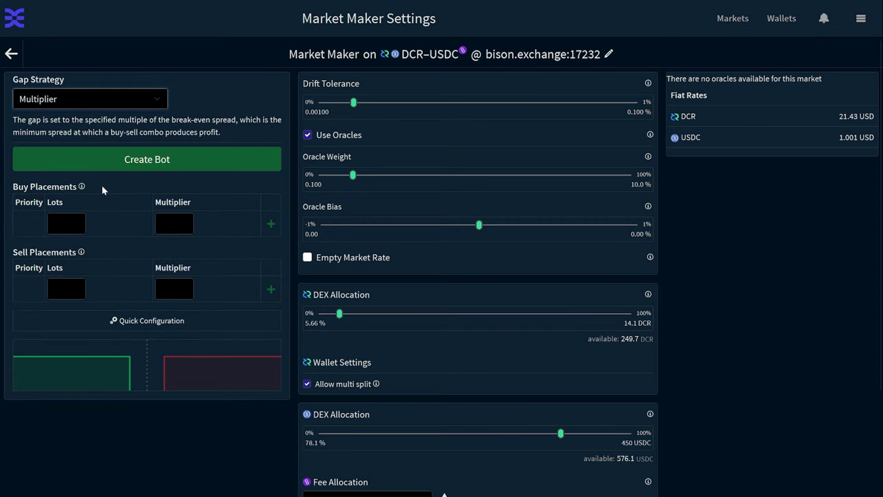
click(69, 225)
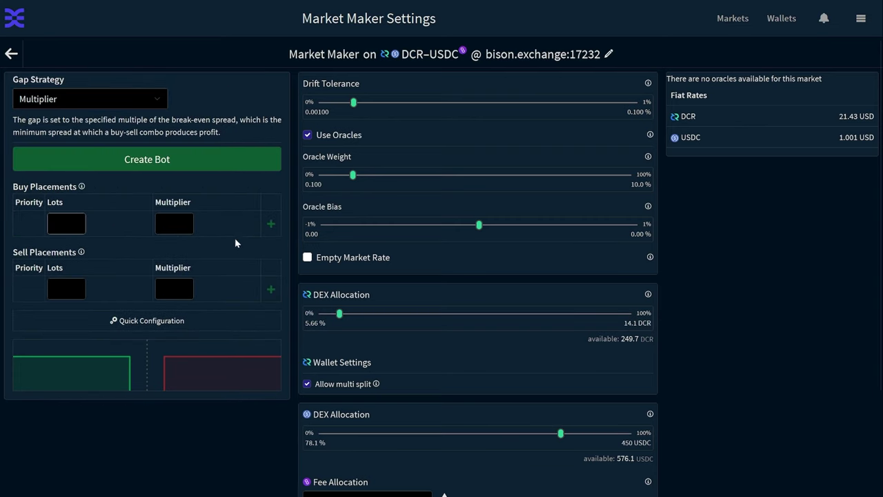
text(1)
click(174, 224)
text(1)
click(271, 224)
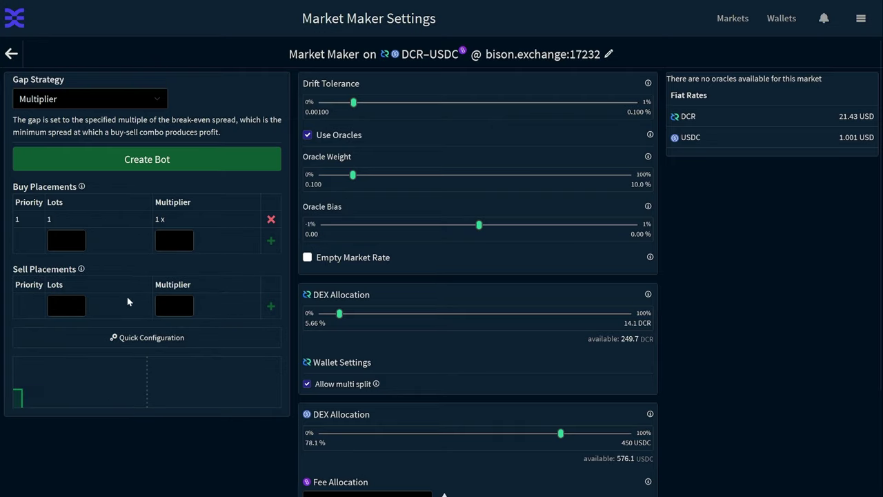
Enter a sell placement of 1 lot with multiplier 1.
click(66, 305)
text(1)
click(174, 305)
text(1)
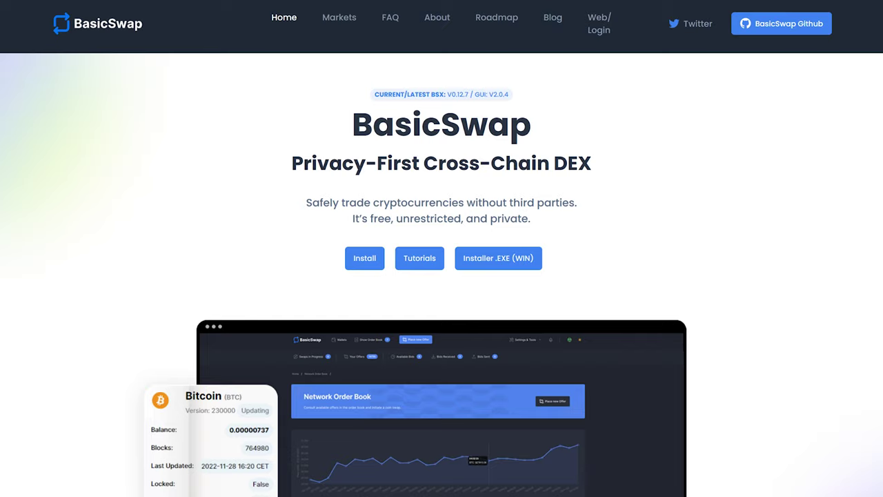
Scroll down the BasicSwap homepage to the coin prices and open swap offers.
scroll(410, 228, down, 5)
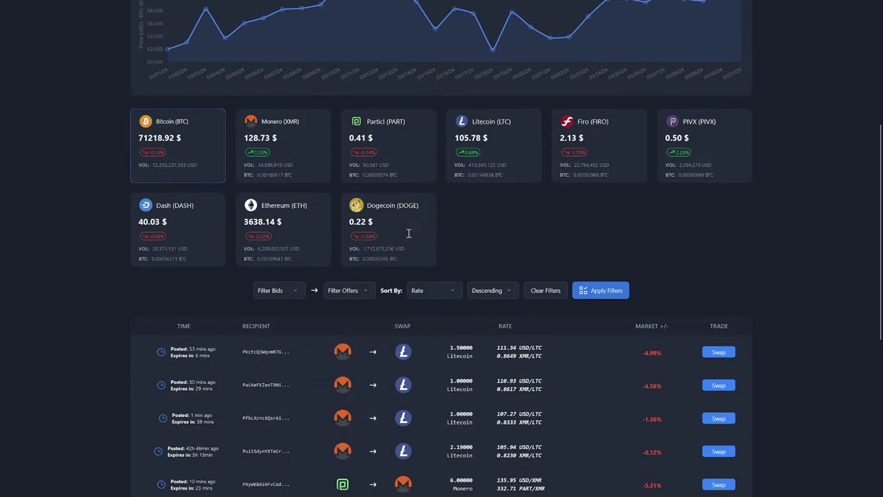